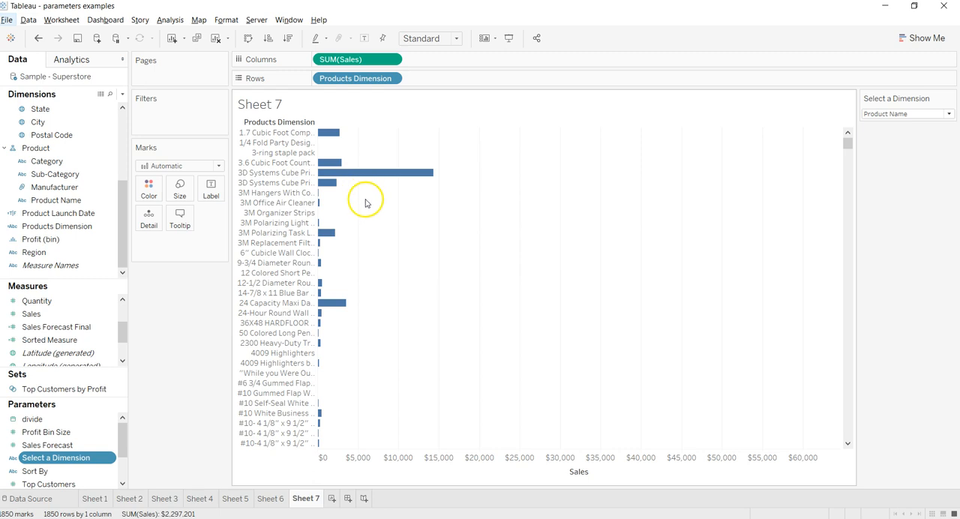
- Examine the Select a Dimension parameter's available choices and its definition, including data type and list of values
{"action": "left_click", "coordinate": [893, 114]}
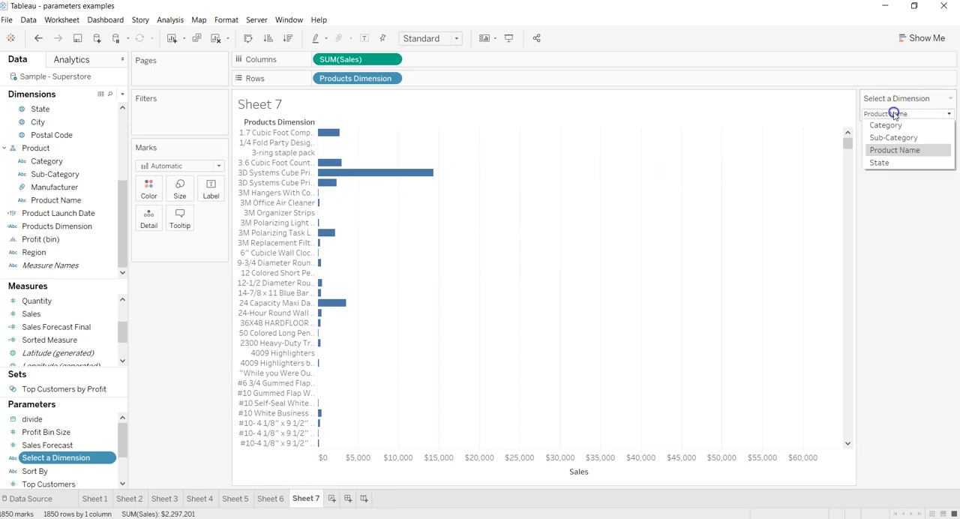
{"action": "left_click", "coordinate": [890, 164]}
{"action": "left_click", "coordinate": [897, 114]}
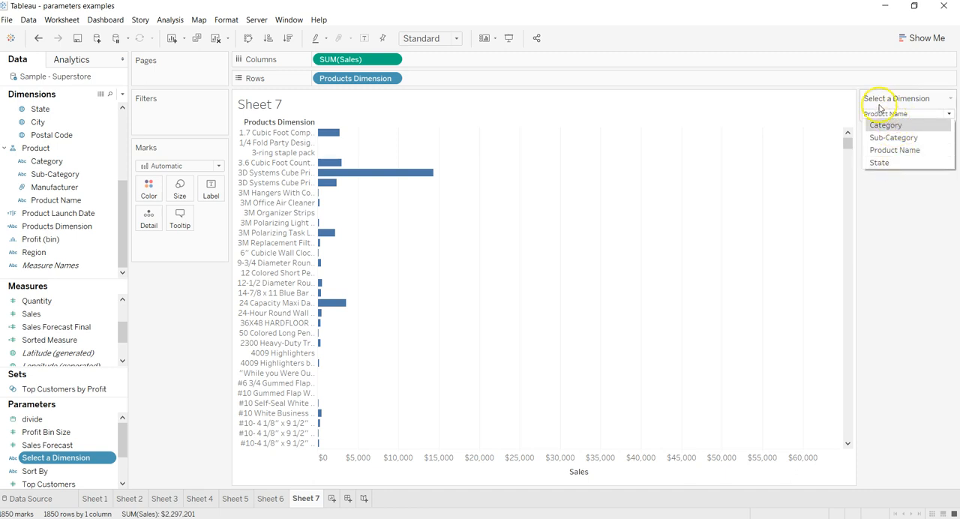
{"action": "left_click", "coordinate": [895, 182]}
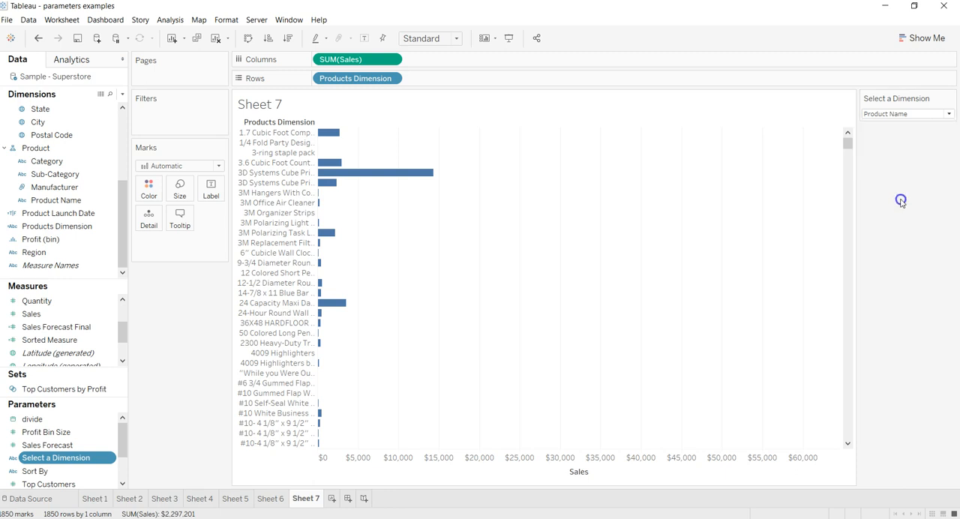
{"action": "right_click", "coordinate": [102, 459]}
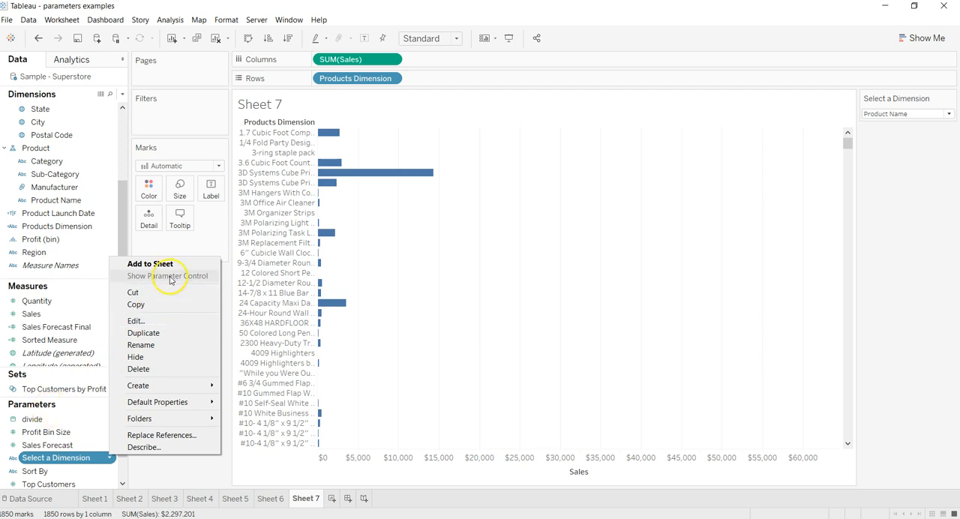
{"action": "left_click", "coordinate": [168, 321]}
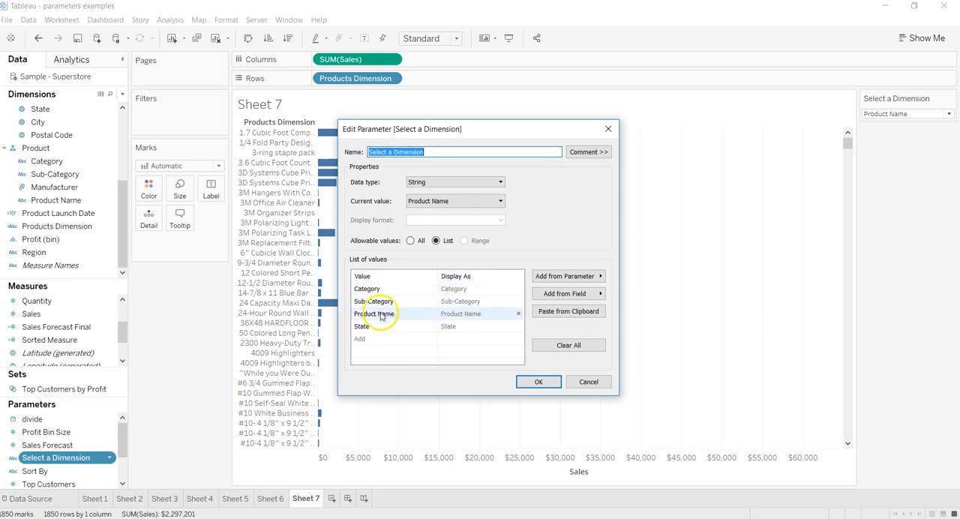
{"action": "left_click", "coordinate": [539, 383]}
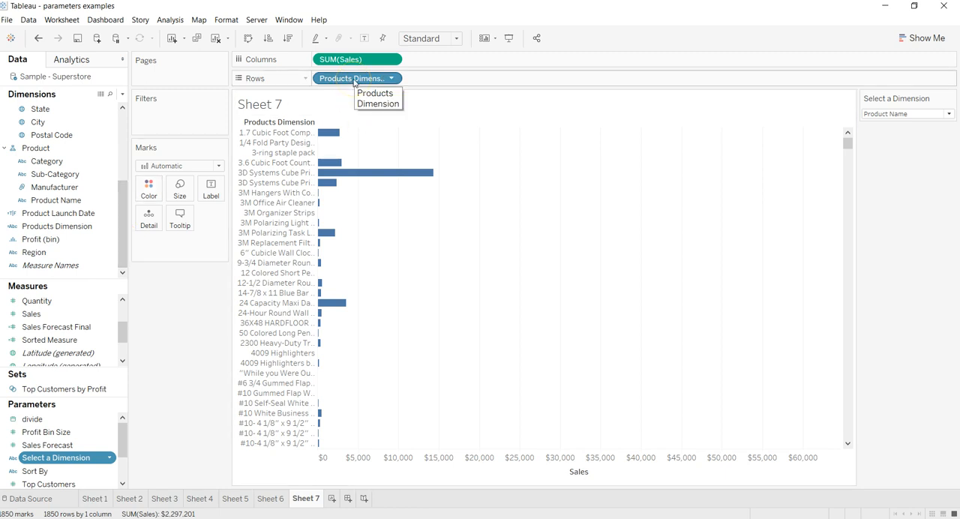
- Examine the CASE formula of the Products Dimension calculated field, including how it maps the parameter values to fields
{"action": "right_click", "coordinate": [109, 227]}
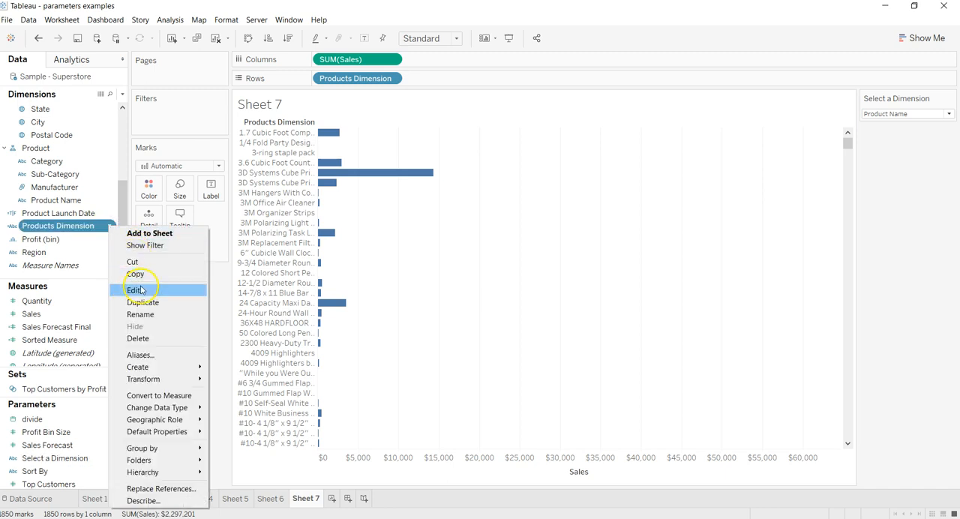
{"action": "left_click", "coordinate": [135, 291]}
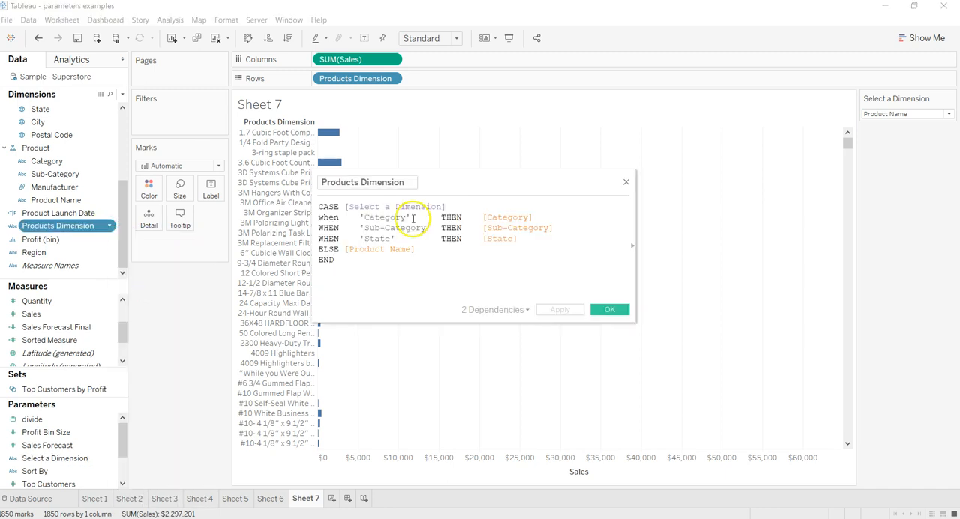
{"action": "left_click_drag", "start_coordinate": [321, 203], "coordinate": [441, 201]}
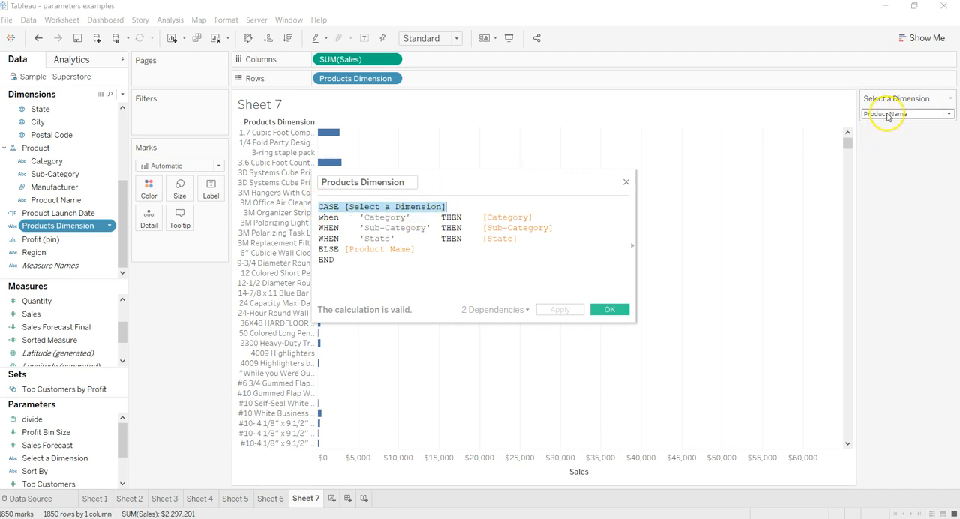
{"action": "left_click_drag", "start_coordinate": [363, 216], "coordinate": [406, 215]}
{"action": "left_click", "coordinate": [509, 216]}
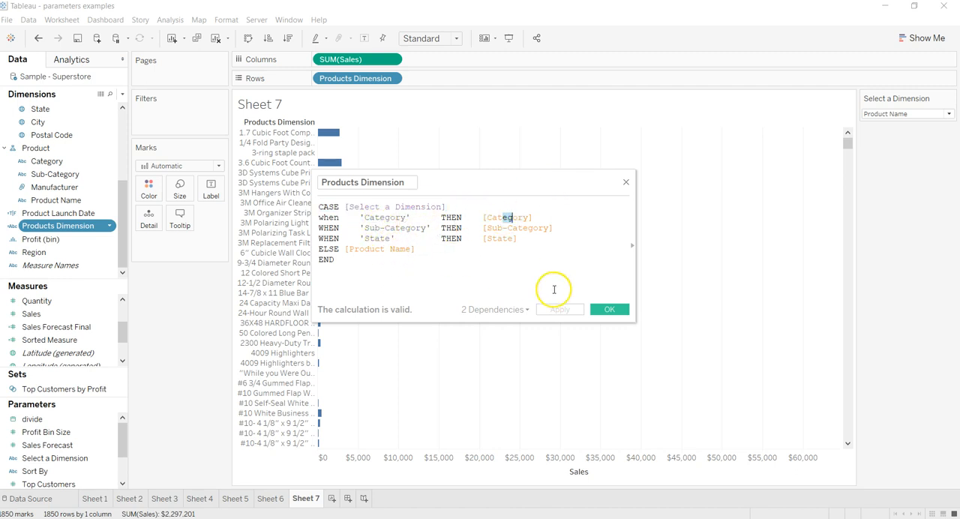
{"action": "left_click", "coordinate": [604, 307]}
- Test the bar chart by switching the Select a Dimension parameter through Sub-Category, Category, State and Product Name
{"action": "left_click", "coordinate": [860, 114]}
{"action": "left_click", "coordinate": [891, 138]}
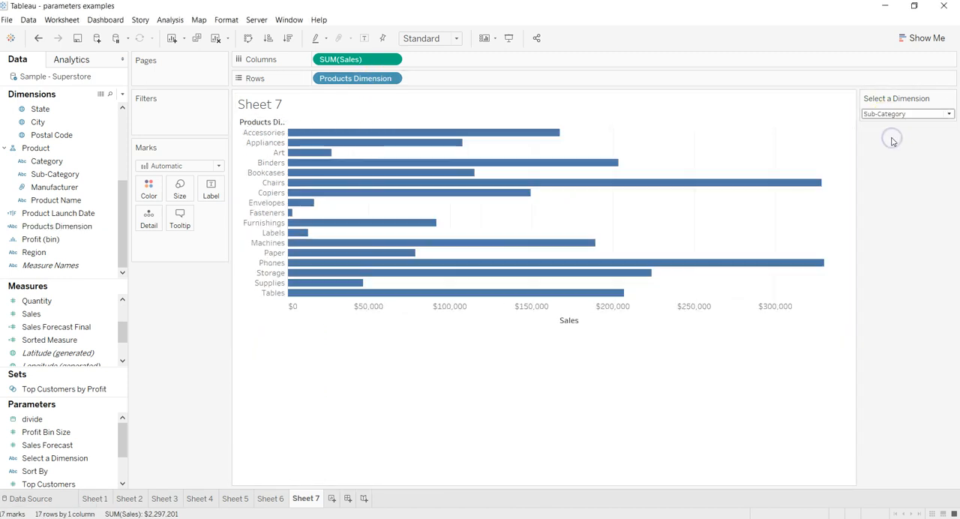
{"action": "left_click", "coordinate": [893, 114]}
{"action": "left_click", "coordinate": [892, 125]}
{"action": "left_click", "coordinate": [895, 114]}
{"action": "left_click", "coordinate": [902, 162]}
{"action": "left_click", "coordinate": [897, 114]}
{"action": "left_click", "coordinate": [900, 150]}
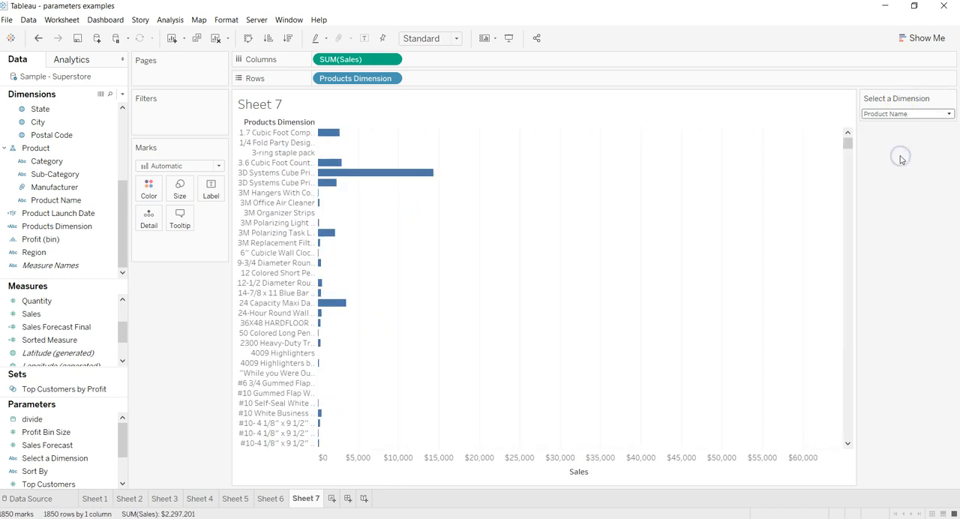
{"action": "left_click", "coordinate": [884, 113]}
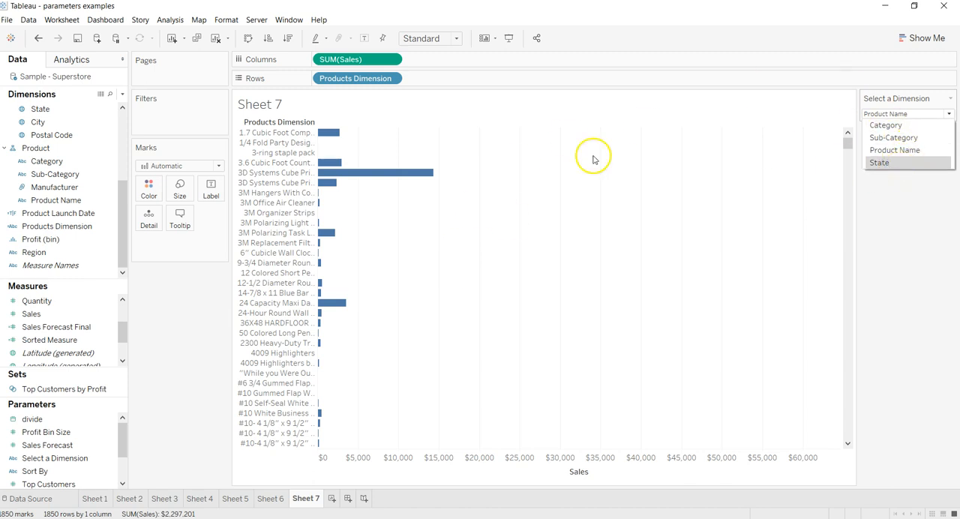
- Create a calculated field named "dim selected" with the formula [Select a Dimension] = 'State'
{"action": "left_click", "coordinate": [122, 96]}
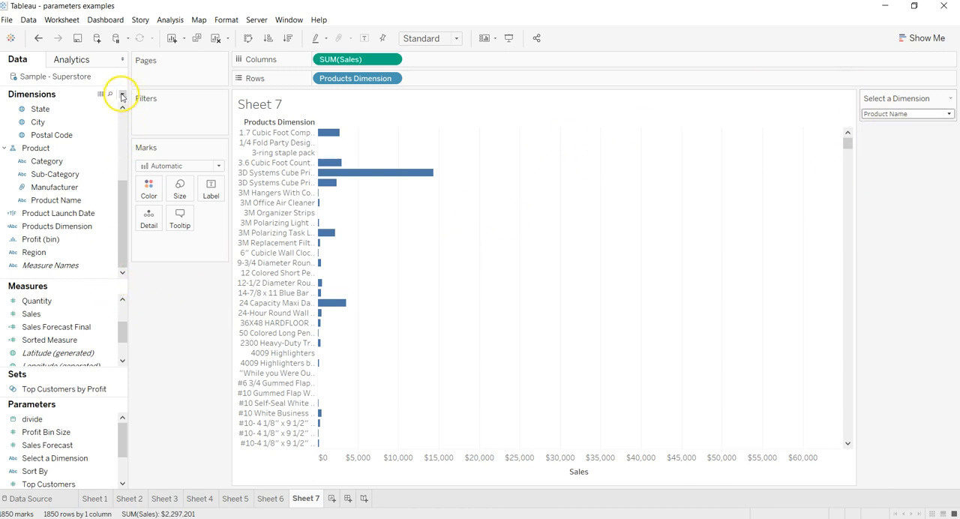
{"action": "left_click", "coordinate": [122, 96]}
{"action": "left_click", "coordinate": [112, 99]}
{"action": "type", "text": "di"}
{"action": "left_click", "coordinate": [364, 205]}
{"action": "type", "text": "selec"}
{"action": "key", "text": "Return"}
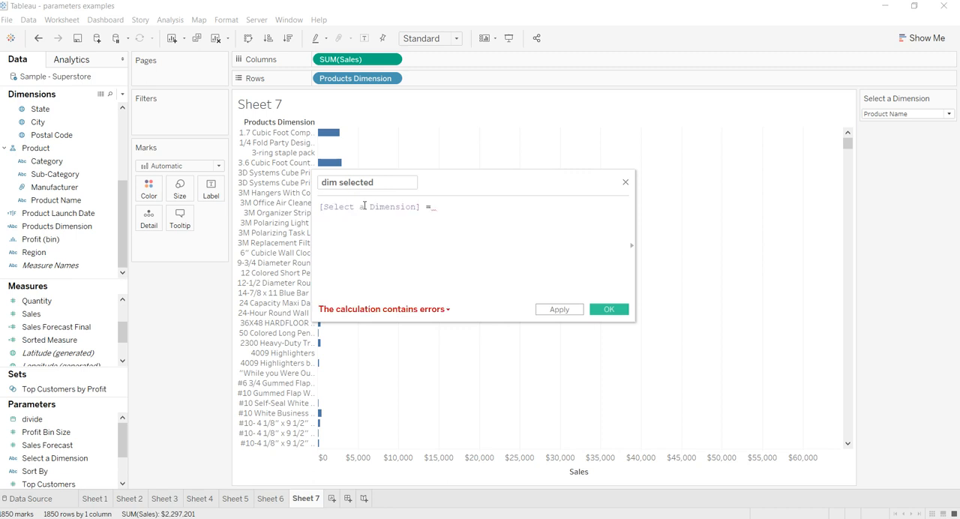
{"action": "type", "text": "= 'State"}
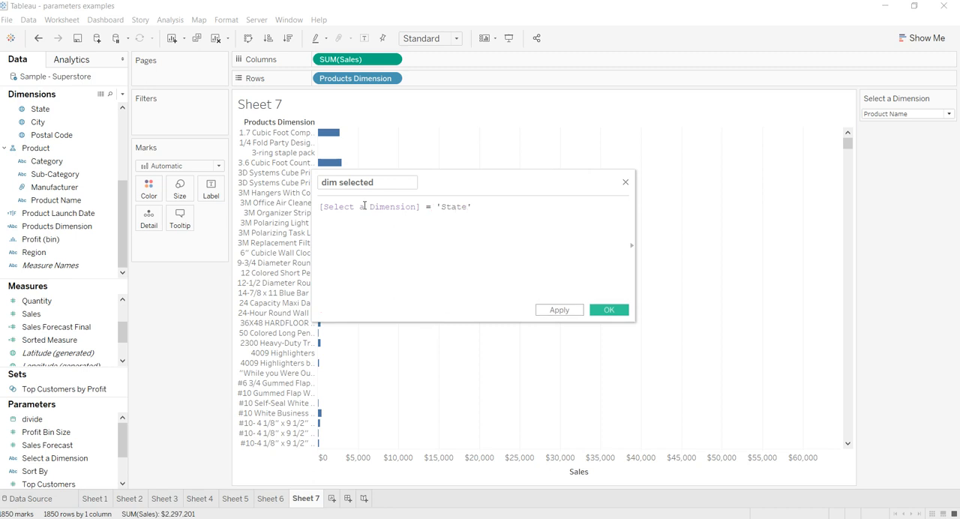
{"action": "left_click", "coordinate": [566, 311]}
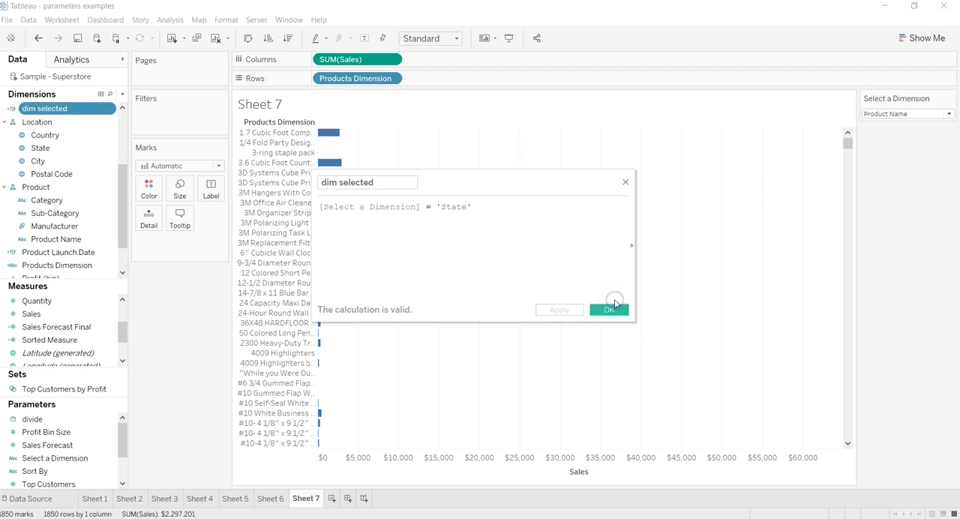
{"action": "left_click", "coordinate": [614, 304]}
- Filter Sheet 7 by dim selected with True excluded, and set the Select a Dimension parameter to State
{"action": "left_click_drag", "start_coordinate": [124, 211], "coordinate": [181, 118]}
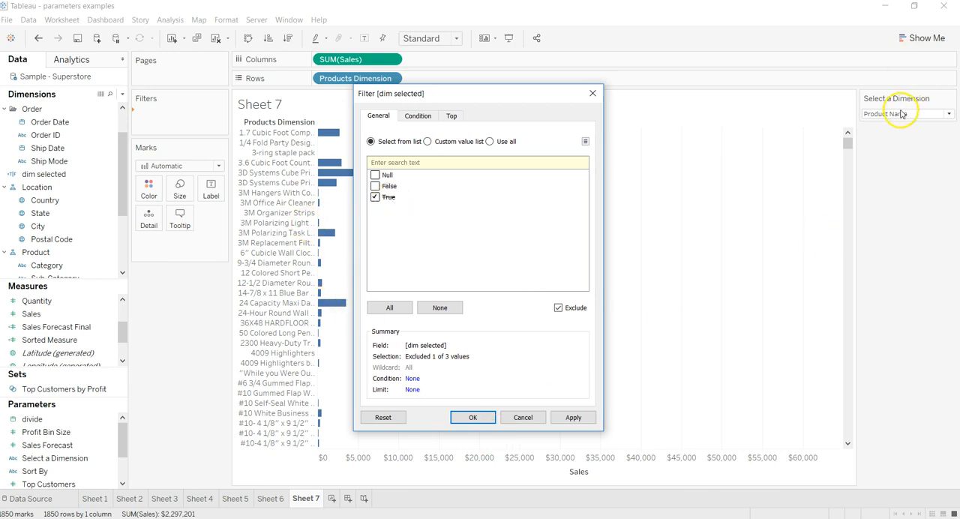
{"action": "left_click", "coordinate": [573, 417]}
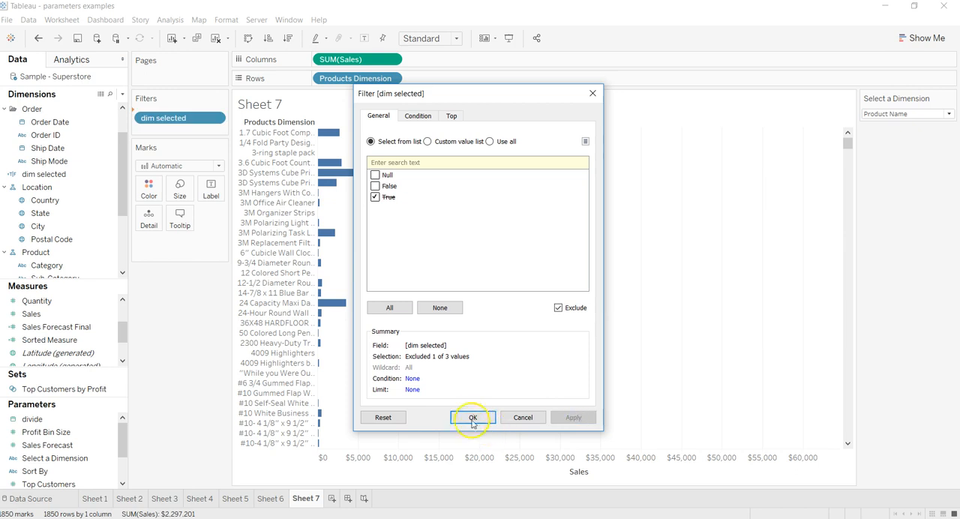
{"action": "left_click", "coordinate": [473, 420]}
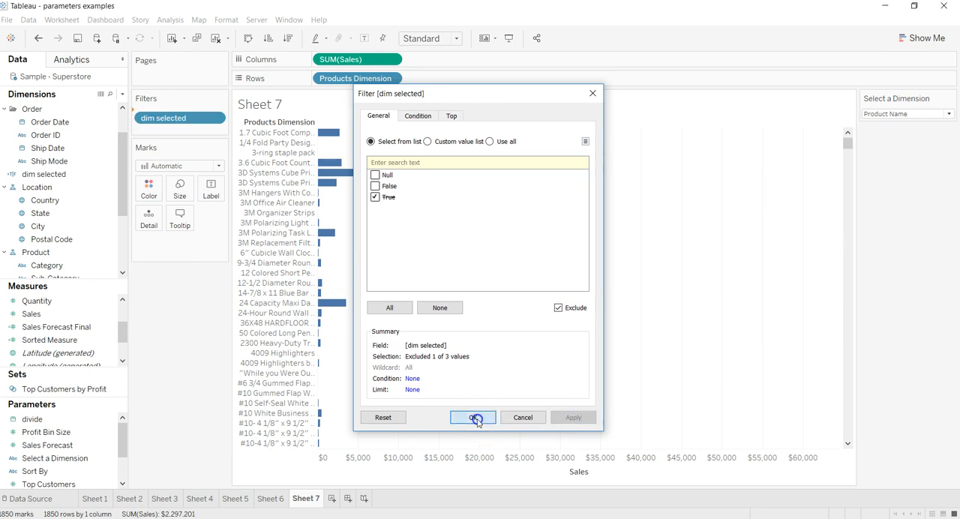
{"action": "left_click", "coordinate": [905, 113]}
{"action": "left_click", "coordinate": [904, 164]}
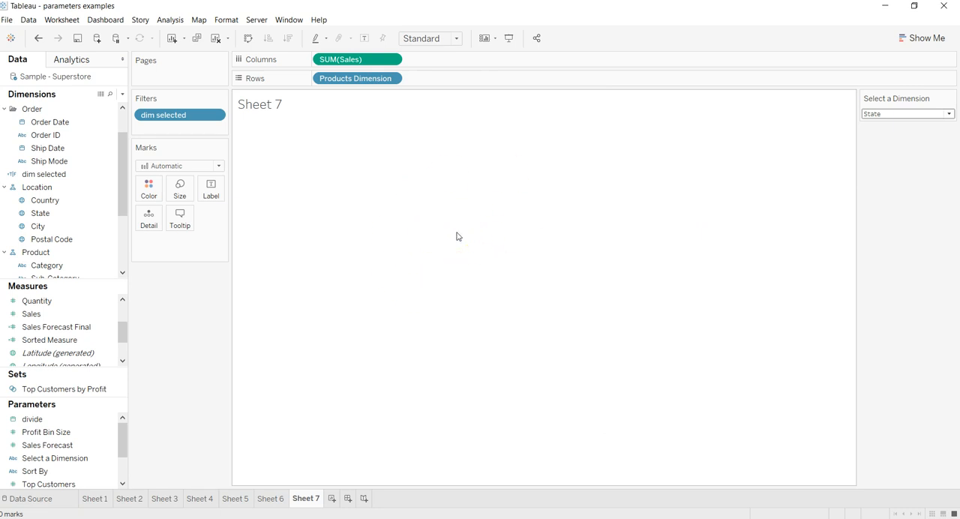
- Duplicate Sheet 7 and change the copy's dim selected filter to include True instead of excluding it
{"action": "right_click", "coordinate": [309, 500]}
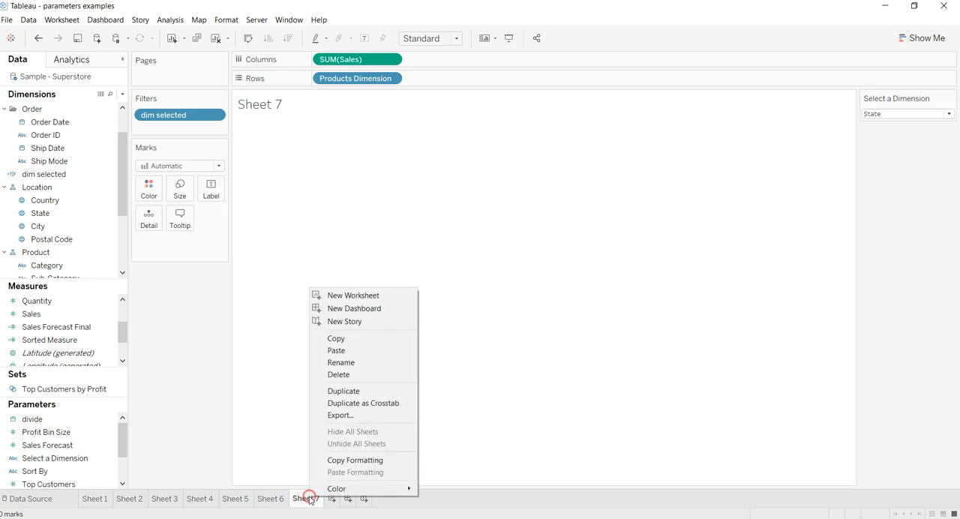
{"action": "left_click", "coordinate": [360, 392]}
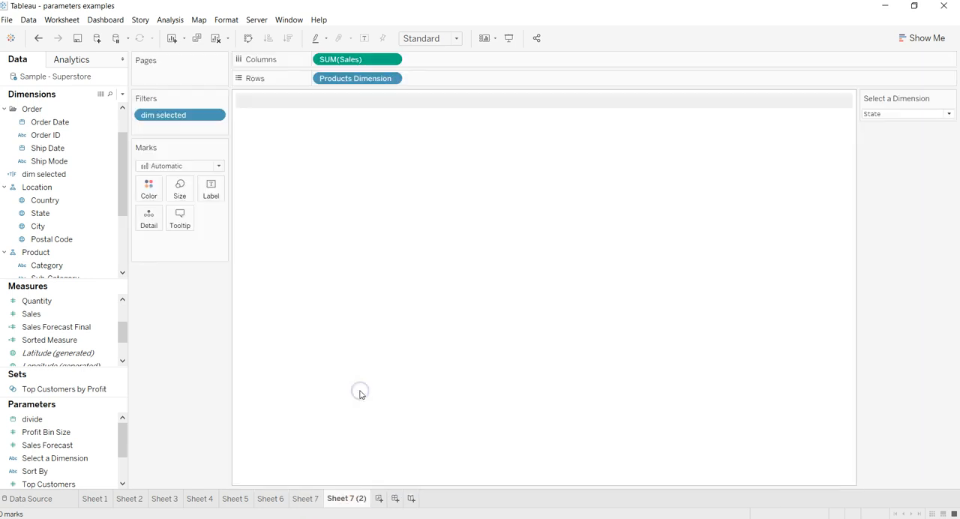
{"action": "left_click", "coordinate": [215, 115]}
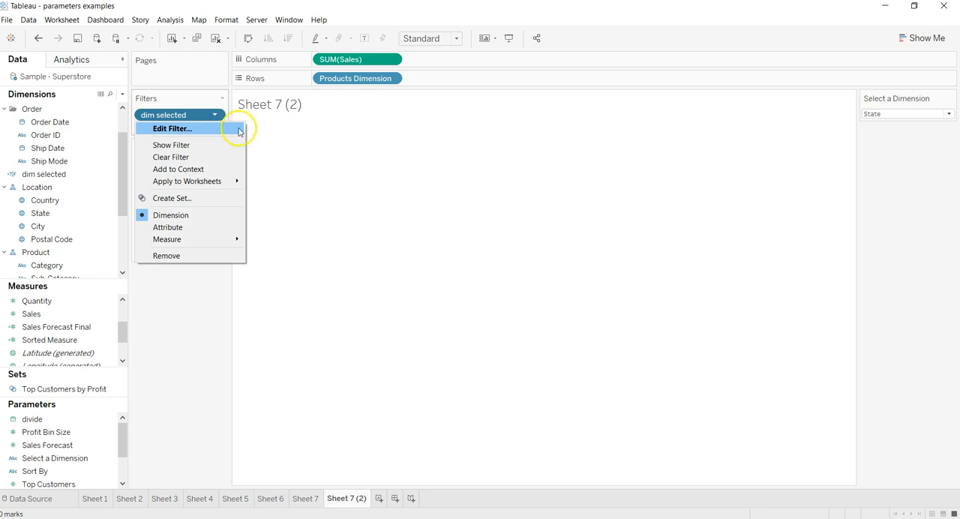
{"action": "left_click", "coordinate": [227, 132]}
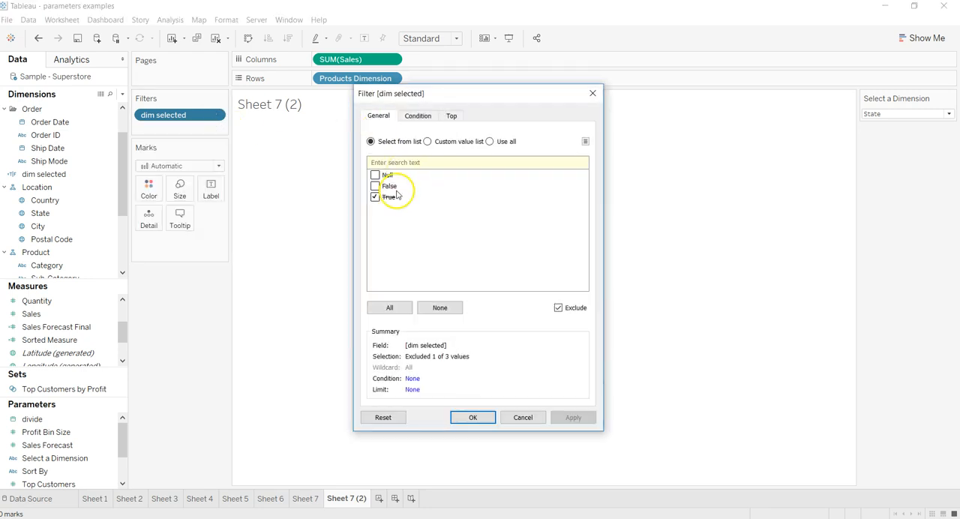
{"action": "left_click", "coordinate": [558, 308]}
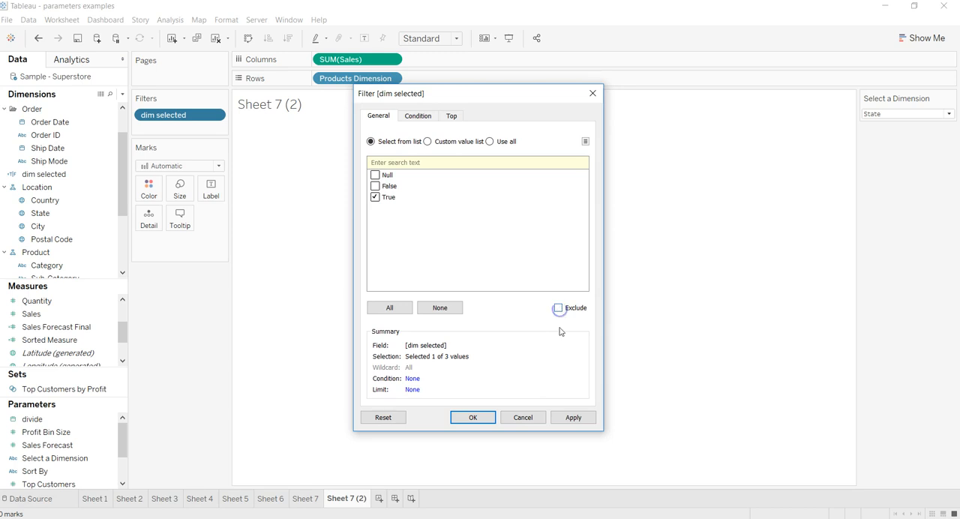
{"action": "left_click", "coordinate": [575, 418]}
{"action": "left_click", "coordinate": [475, 418]}
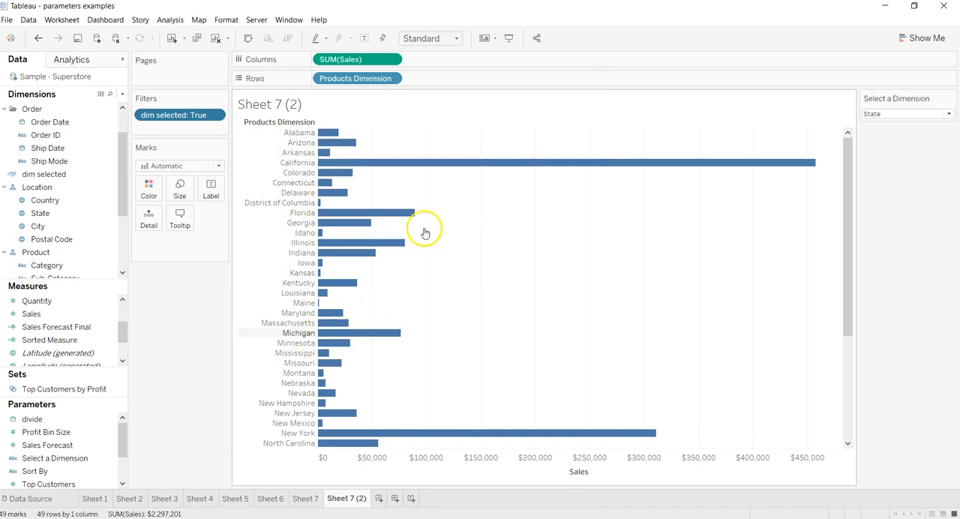
- Replace the duplicated sheet's bar chart with a map of State, with marks sized by Sales
{"action": "left_click_drag", "start_coordinate": [364, 78], "coordinate": [48, 200]}
{"action": "left_click_drag", "start_coordinate": [341, 60], "coordinate": [453, 309]}
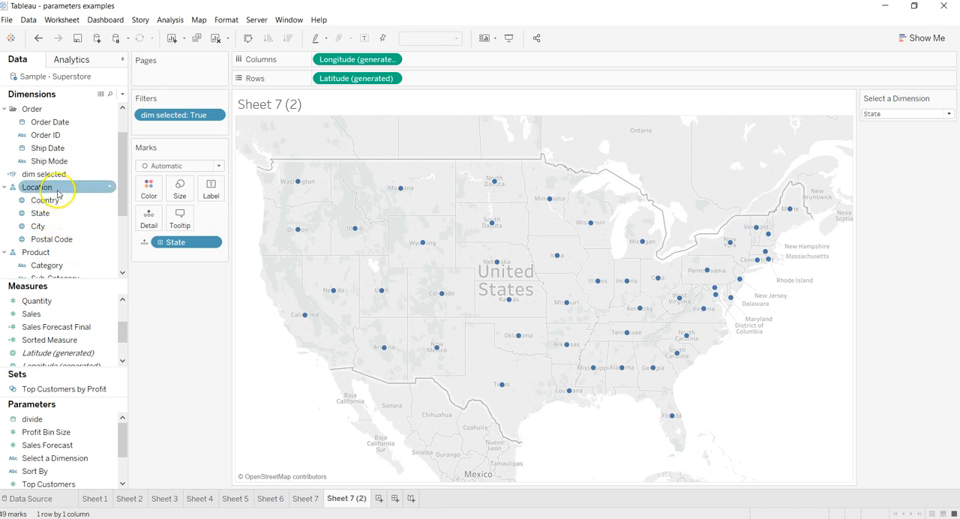
{"action": "left_click_drag", "start_coordinate": [64, 313], "coordinate": [184, 194]}
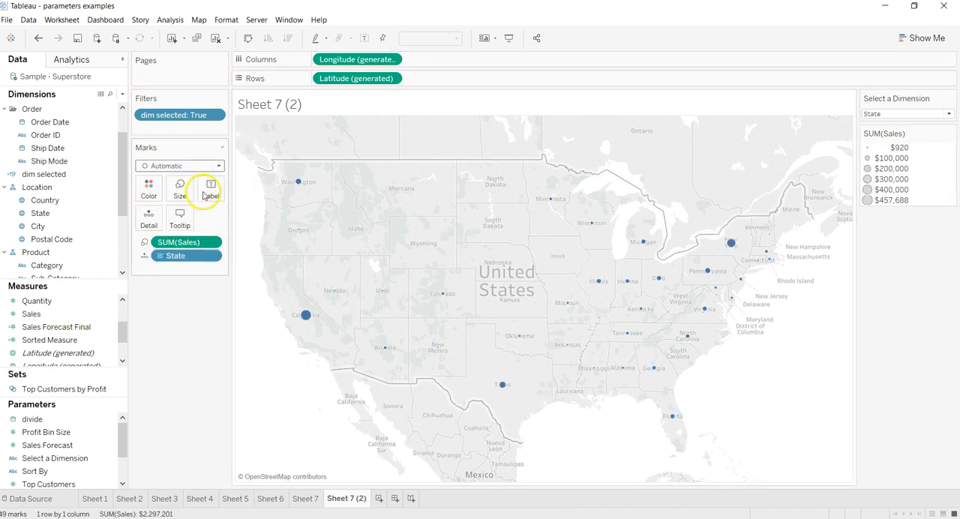
- Check which values the map sheet's dim selected filter includes
{"action": "left_click", "coordinate": [215, 116]}
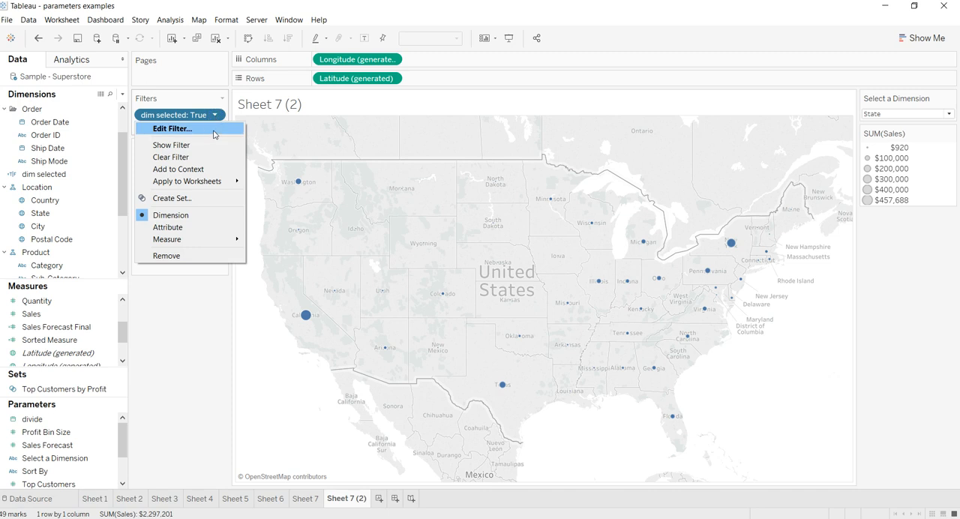
{"action": "left_click", "coordinate": [215, 128]}
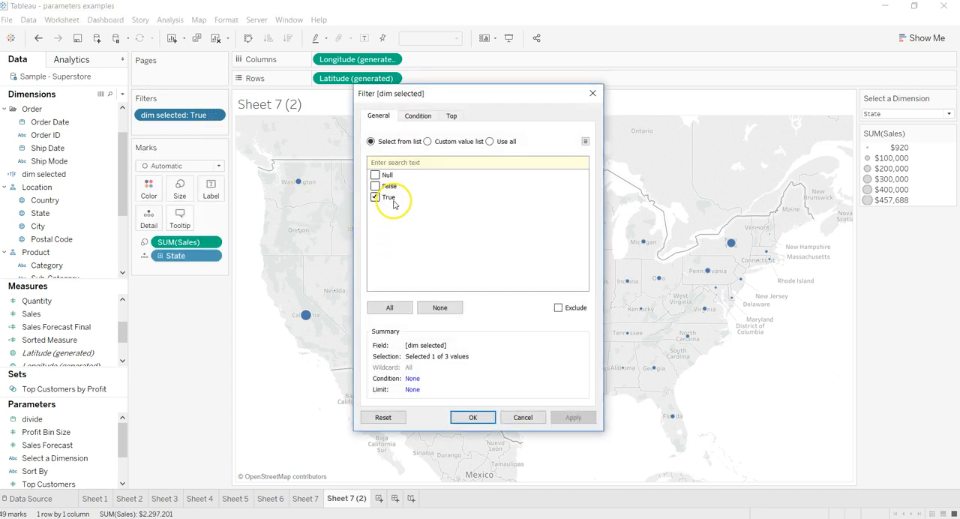
{"action": "left_click", "coordinate": [482, 417]}
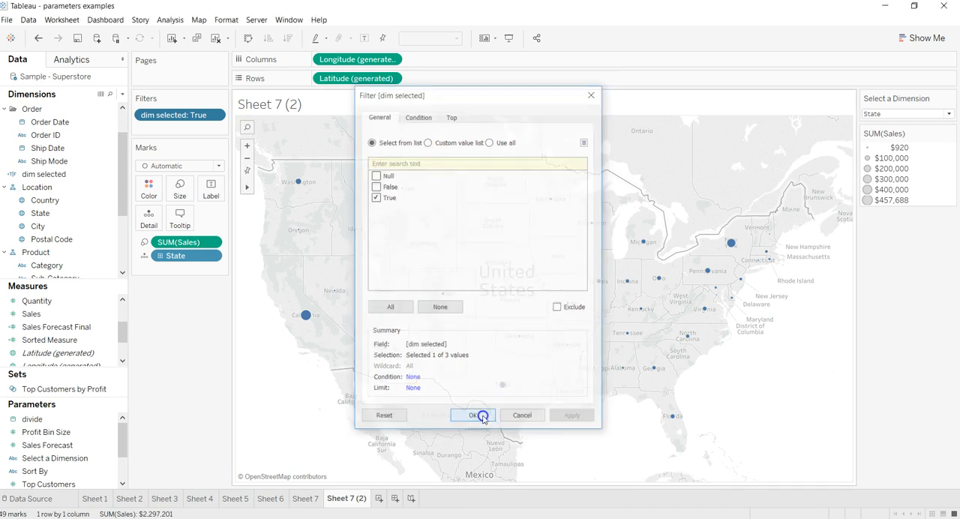
- Test the map sheet by switching the Select a Dimension parameter through Category, Sub-Category and Product Name, and back to State
{"action": "left_click", "coordinate": [929, 113]}
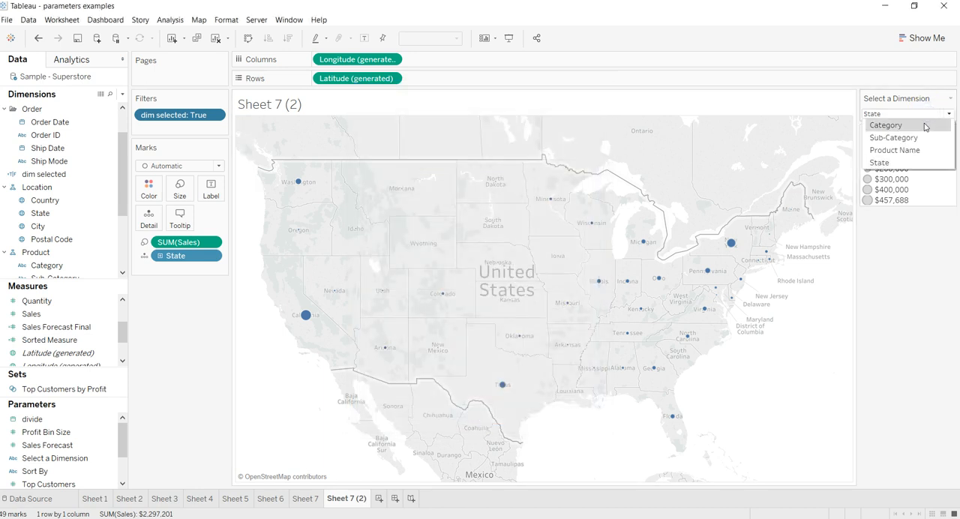
{"action": "left_click", "coordinate": [894, 126]}
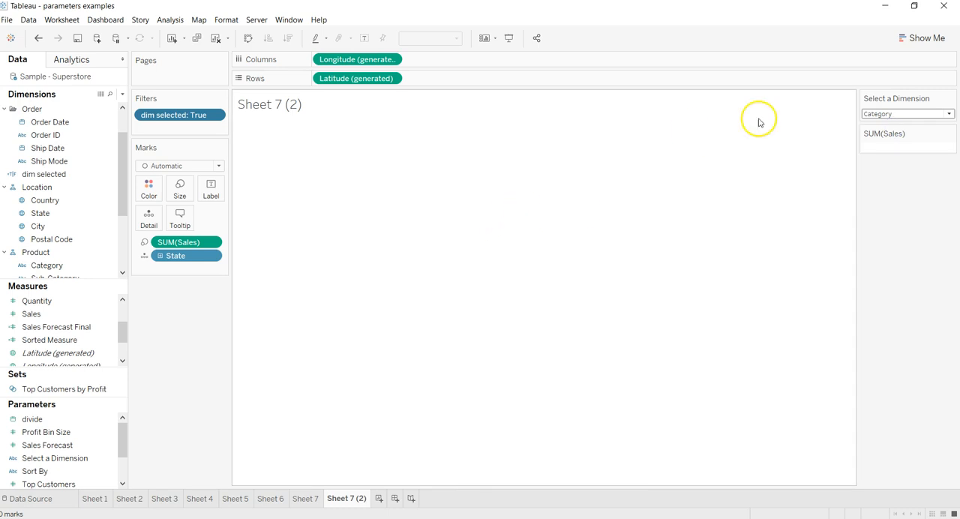
{"action": "left_click", "coordinate": [922, 116]}
{"action": "left_click", "coordinate": [918, 138]}
{"action": "left_click", "coordinate": [921, 114]}
{"action": "left_click", "coordinate": [918, 150]}
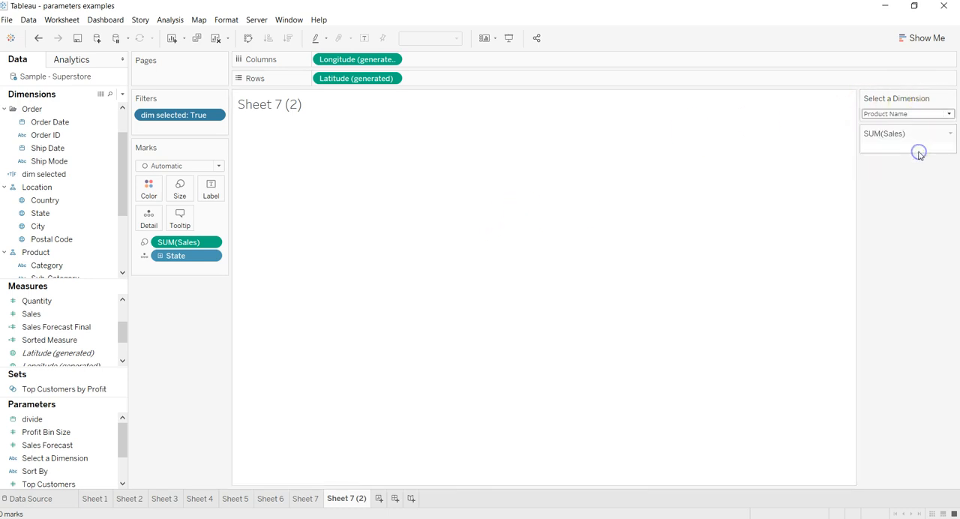
{"action": "left_click", "coordinate": [907, 117]}
{"action": "left_click", "coordinate": [904, 171]}
{"action": "left_click", "coordinate": [893, 113]}
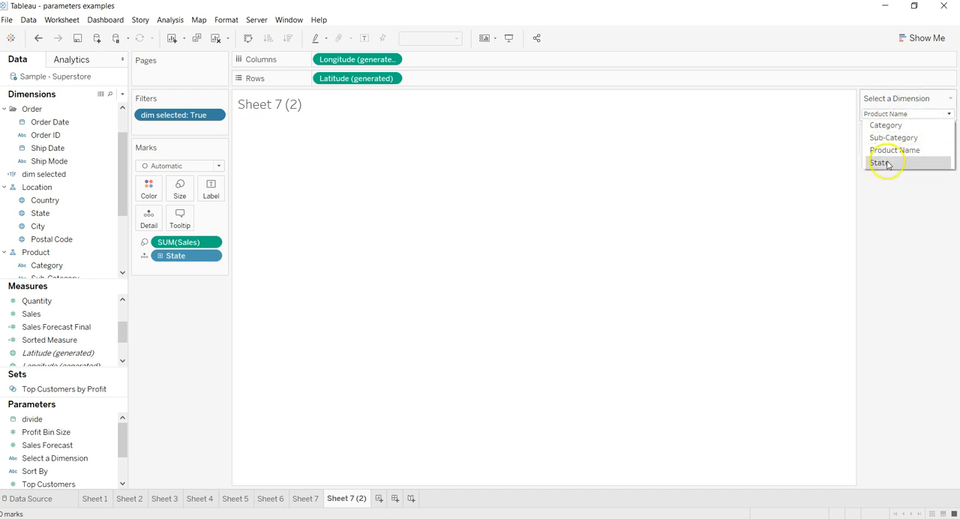
{"action": "left_click", "coordinate": [886, 161]}
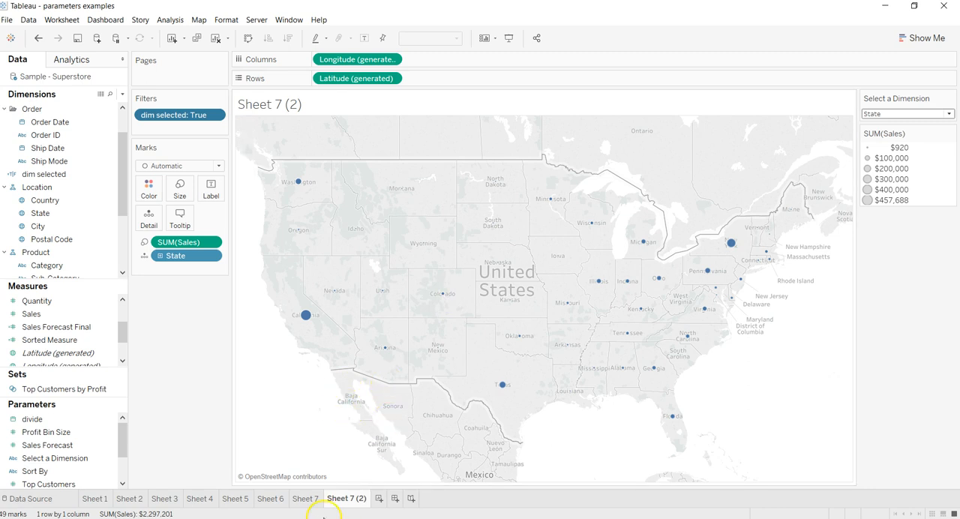
- Create a new dashboard and place Sheet 7 on it with Sheet 7 (2) below
{"action": "left_click", "coordinate": [396, 501]}
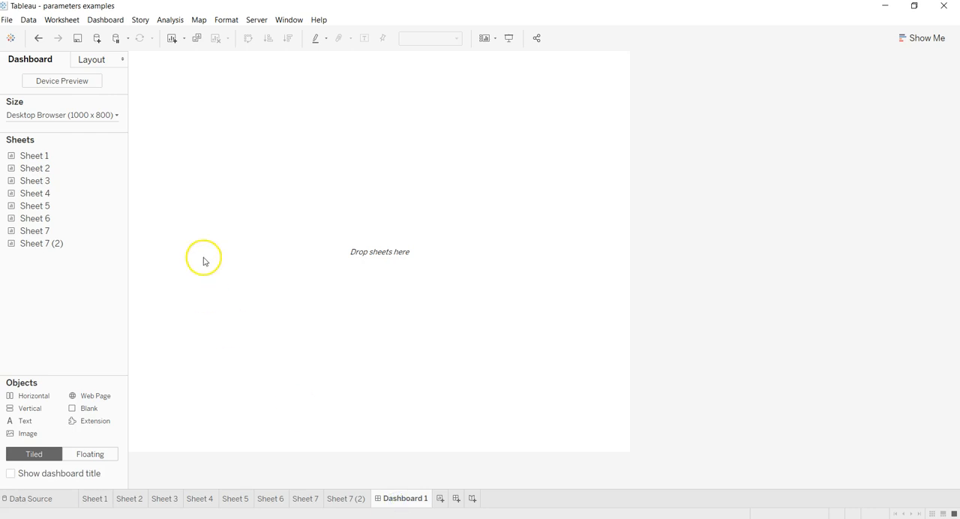
{"action": "left_click_drag", "start_coordinate": [66, 232], "coordinate": [269, 201]}
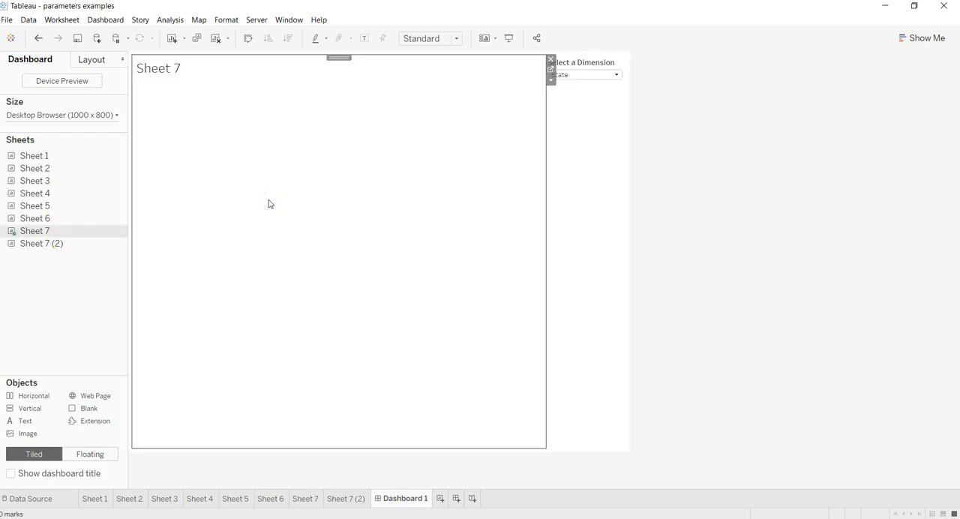
{"action": "mouse_move", "coordinate": [89, 250]}
{"action": "left_click_drag", "start_coordinate": [84, 250], "coordinate": [323, 354]}
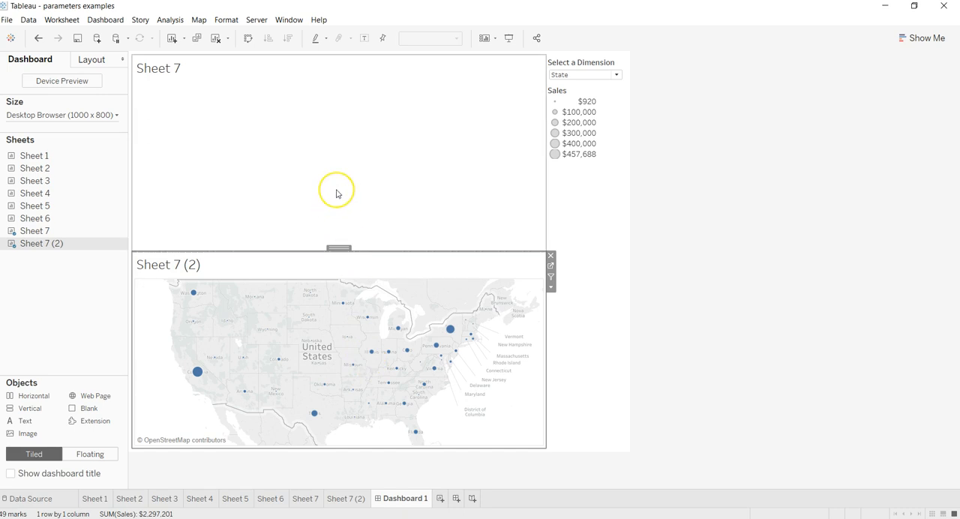
- Test the dashboard with both sheets stacked by setting Select a Dimension to Category, Sub-Category, Product Name and back to State
{"action": "left_click", "coordinate": [593, 75]}
{"action": "left_click", "coordinate": [593, 84]}
{"action": "left_click", "coordinate": [592, 75]}
{"action": "left_click", "coordinate": [591, 98]}
{"action": "left_click", "coordinate": [591, 75]}
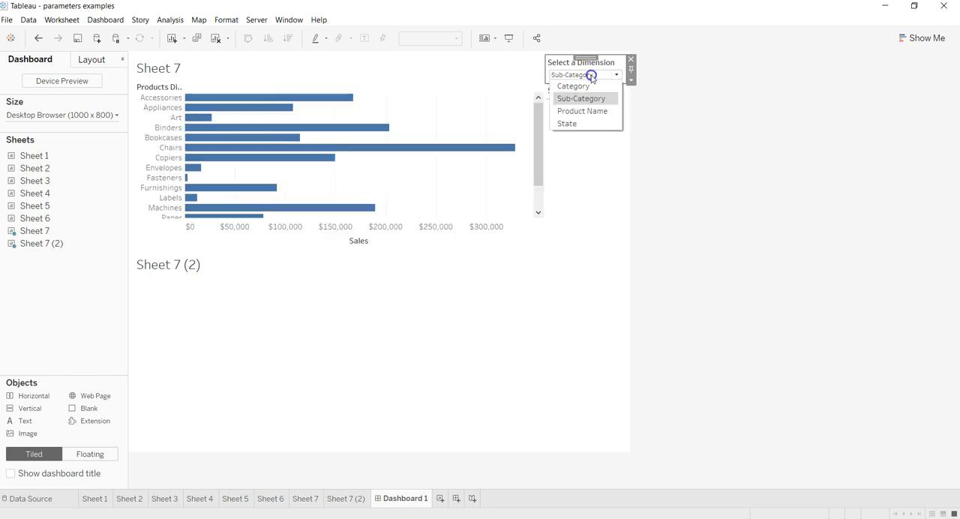
{"action": "left_click", "coordinate": [592, 111]}
{"action": "left_click", "coordinate": [591, 75]}
{"action": "left_click", "coordinate": [599, 123]}
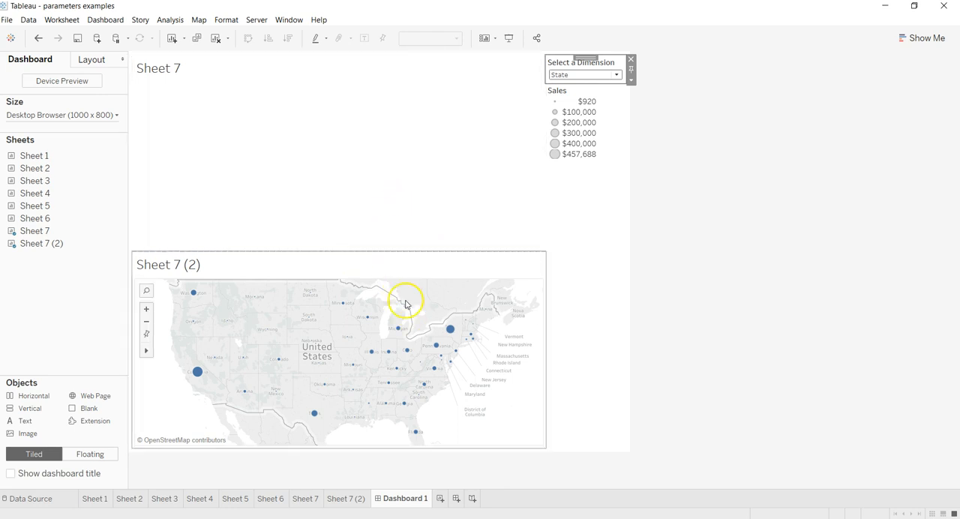
- Add a vertical container to the dashboard and move Sheet 7 and then Sheet 7 (2) into it
{"action": "left_click_drag", "start_coordinate": [42, 410], "coordinate": [177, 219]}
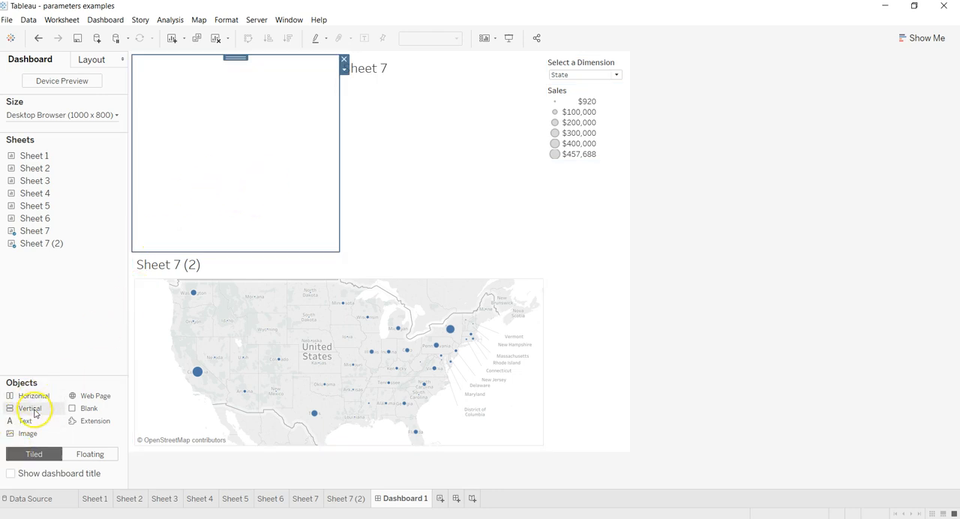
{"action": "left_click", "coordinate": [392, 78]}
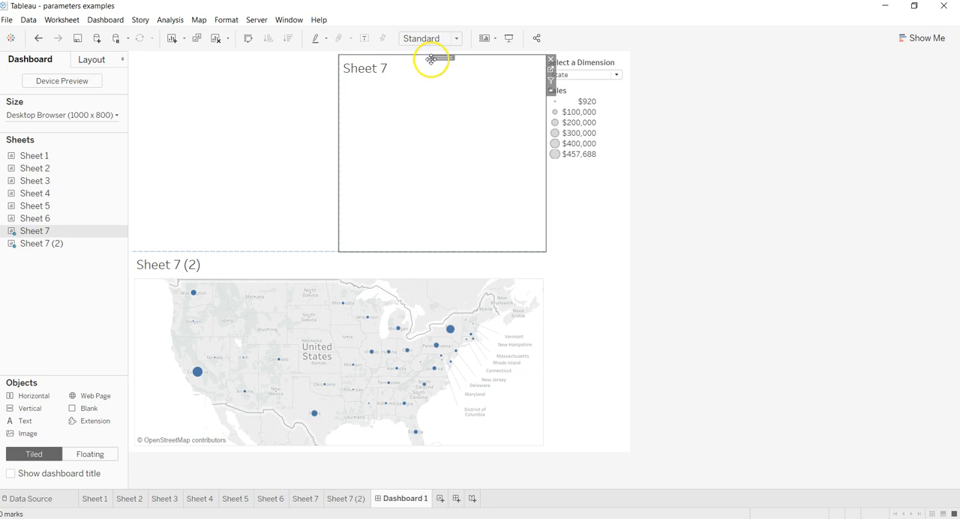
{"action": "left_click_drag", "start_coordinate": [441, 58], "coordinate": [259, 91]}
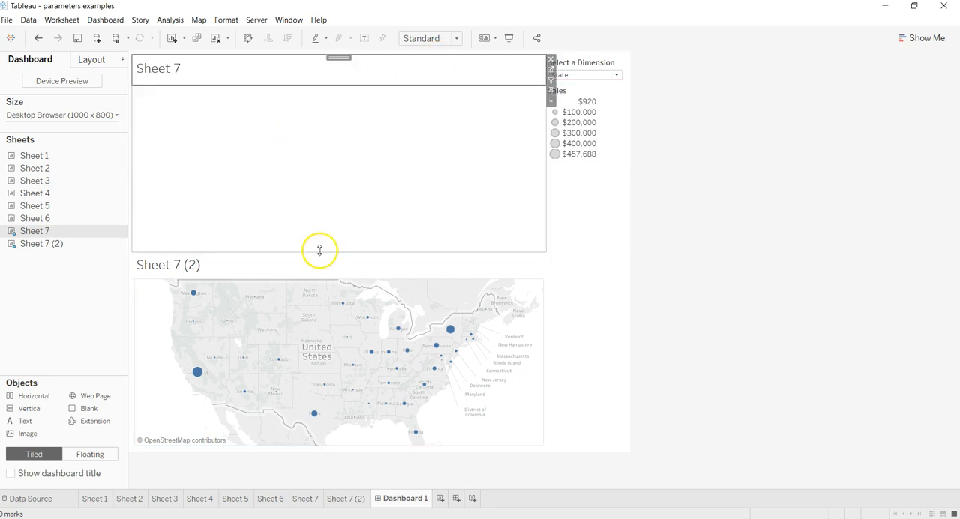
{"action": "left_click", "coordinate": [343, 264]}
{"action": "left_click_drag", "start_coordinate": [343, 249], "coordinate": [343, 98]}
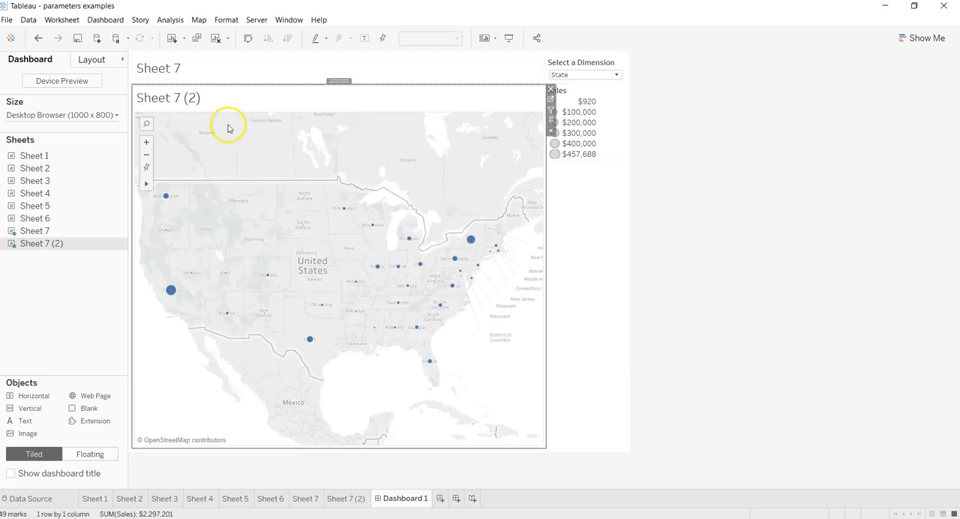
- Hide the titles of Sheet 7 and Sheet 7 (2) on the dashboard
{"action": "left_click", "coordinate": [171, 68]}
{"action": "right_click", "coordinate": [171, 68]}
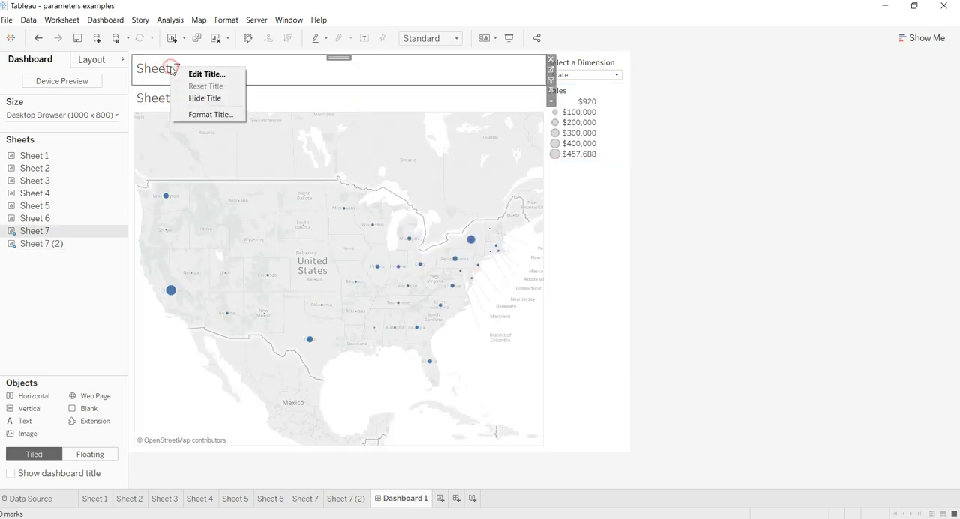
{"action": "left_click", "coordinate": [200, 98]}
{"action": "left_click", "coordinate": [165, 74]}
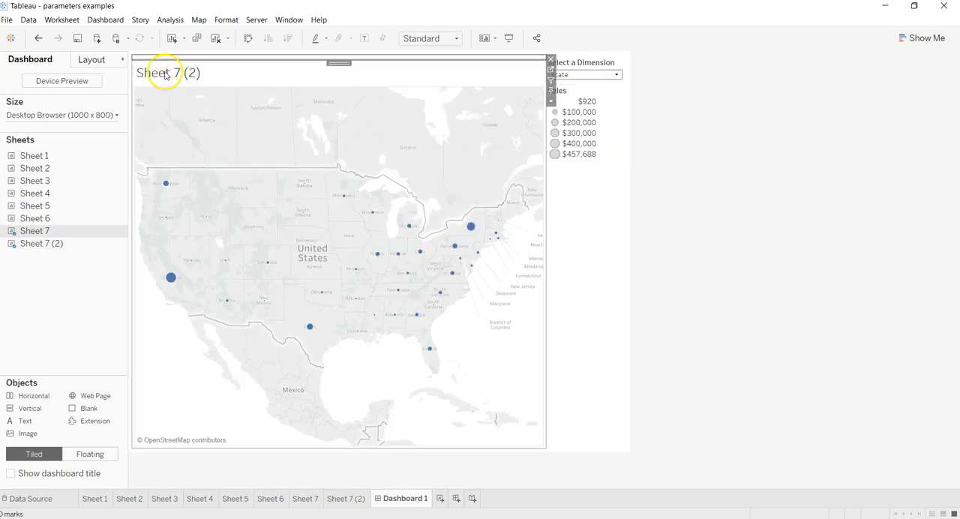
{"action": "right_click", "coordinate": [168, 76]}
{"action": "left_click", "coordinate": [196, 102]}
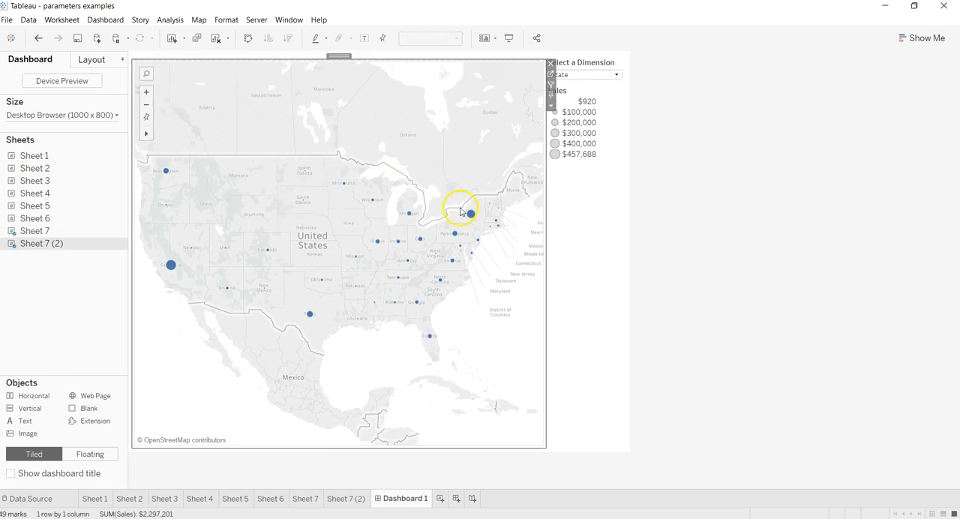
{"action": "left_click", "coordinate": [684, 276]}
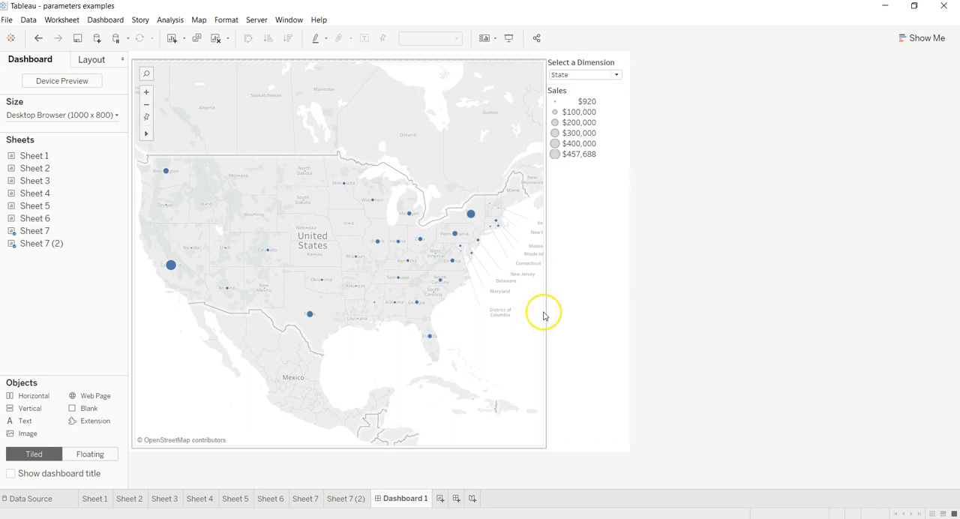
- Check the sheet swapping in the vertical container by cycling Select a Dimension through Category, Sub-Category, Product Name and State
{"action": "left_click", "coordinate": [578, 75]}
{"action": "left_click", "coordinate": [583, 87]}
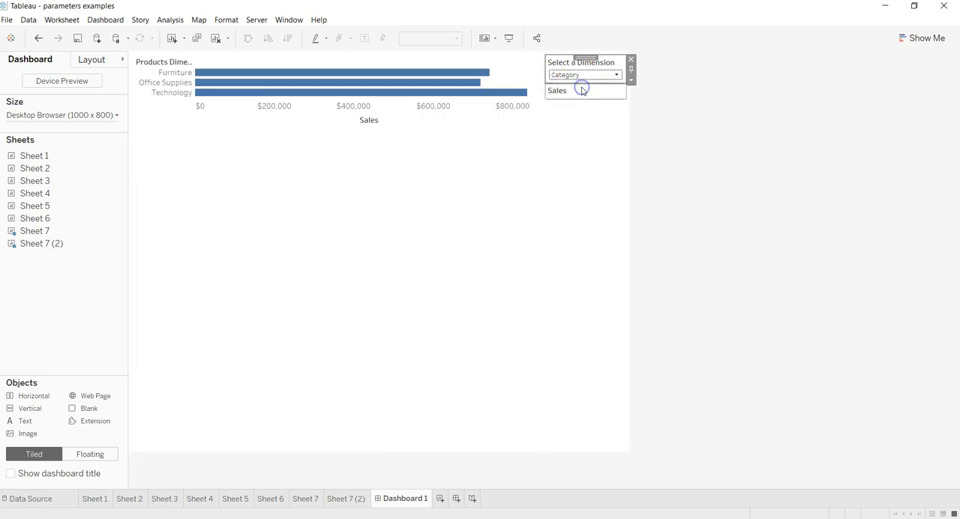
{"action": "left_click", "coordinate": [585, 75]}
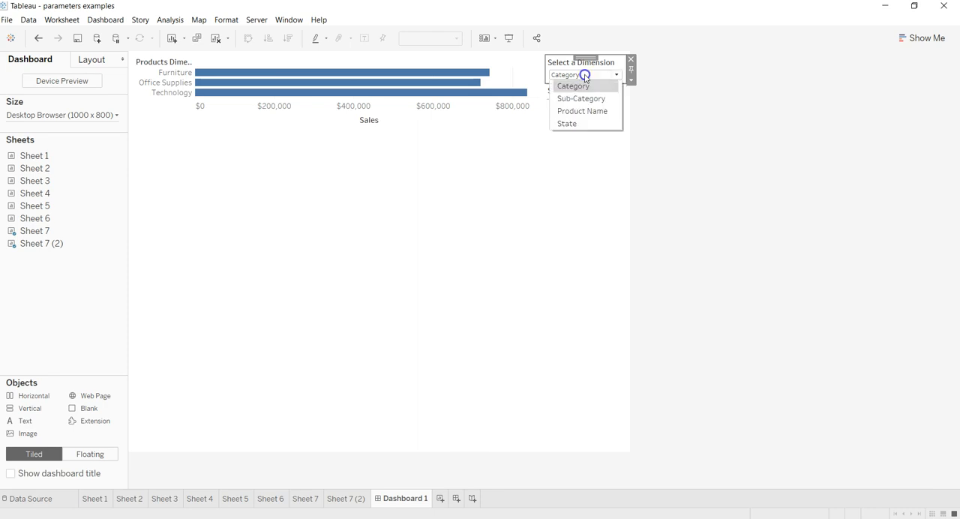
{"action": "left_click", "coordinate": [584, 97]}
{"action": "left_click", "coordinate": [584, 75]}
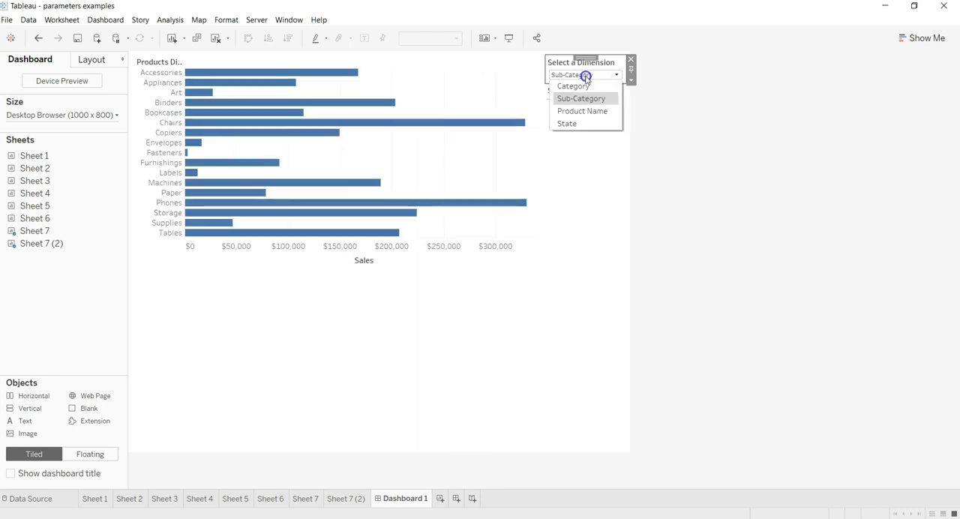
{"action": "left_click", "coordinate": [585, 109]}
{"action": "left_click", "coordinate": [587, 75]}
{"action": "left_click", "coordinate": [591, 122]}
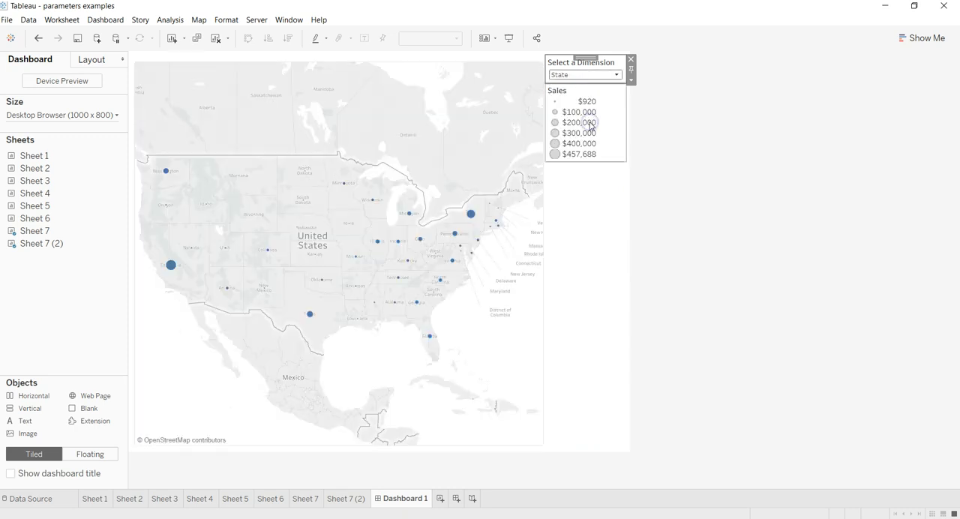